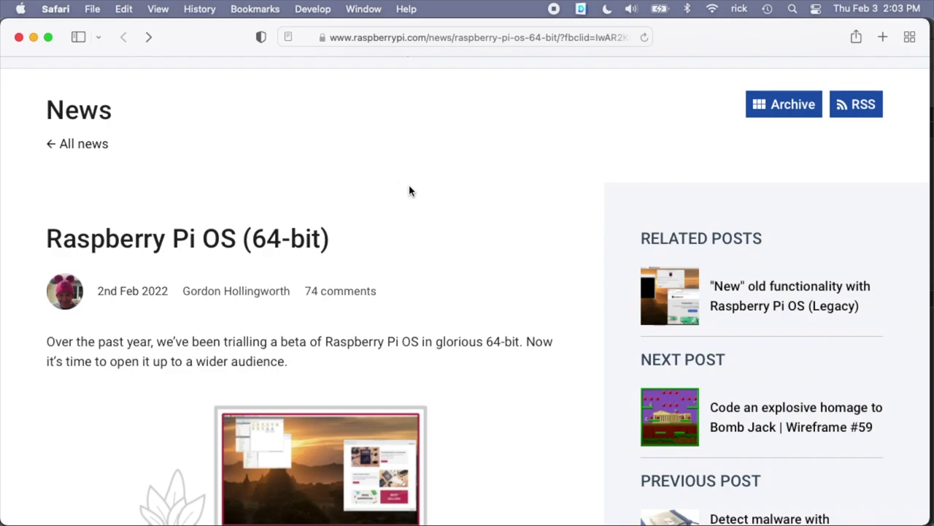
Step: Read through the Raspberry Pi OS (64-bit) announcement, covering the supported-product table, the Chromium install commands and the reader comments
{"action": "scroll", "coordinate": [409, 190], "scroll_direction": "down", "scroll_amount": 10}
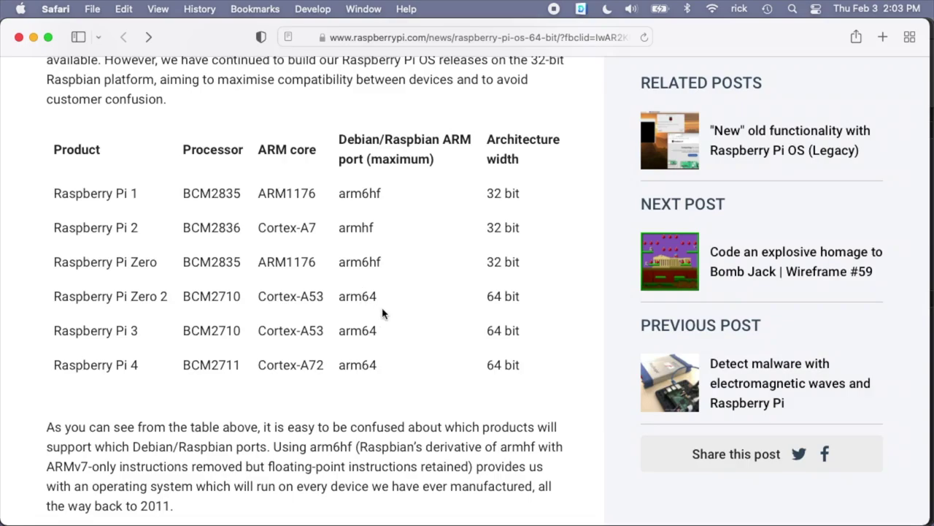
{"action": "scroll", "coordinate": [382, 313], "scroll_direction": "down", "scroll_amount": 5}
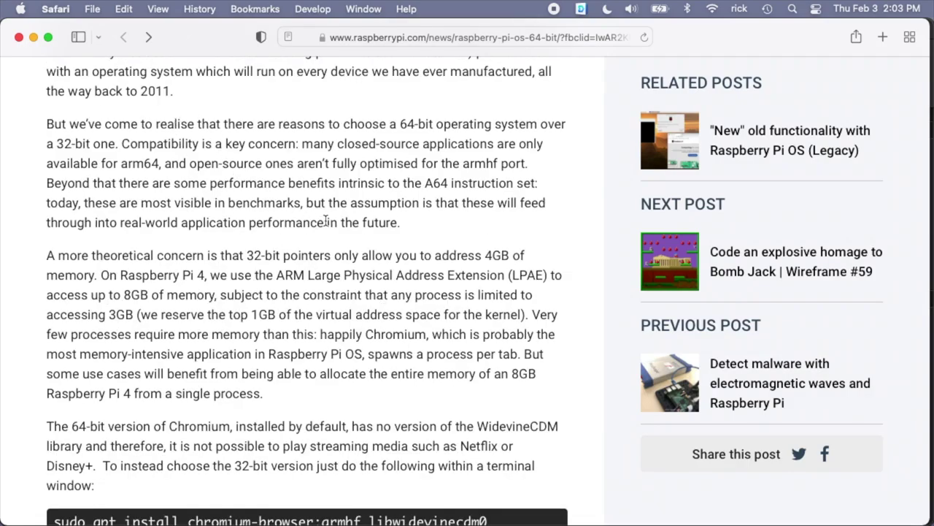
{"action": "scroll", "coordinate": [326, 222], "scroll_direction": "down", "scroll_amount": 2}
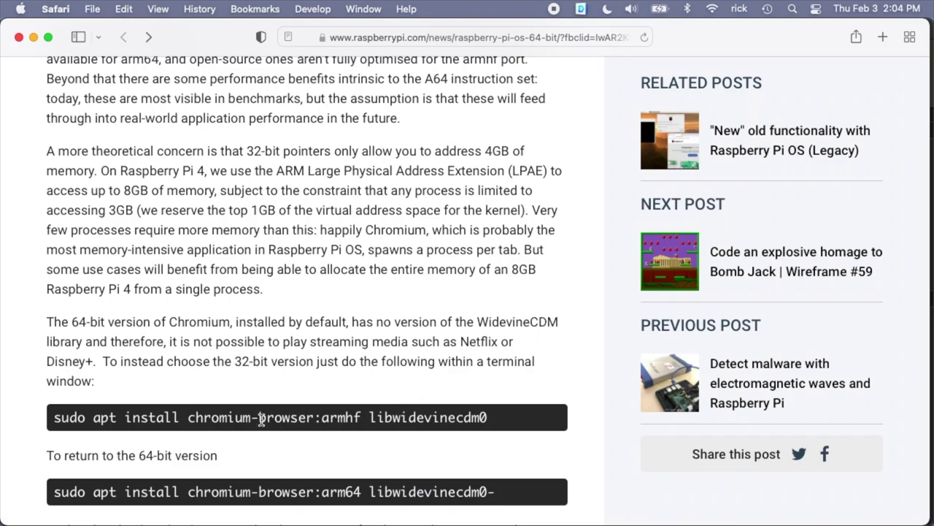
{"action": "scroll", "coordinate": [262, 419], "scroll_direction": "down", "scroll_amount": 3}
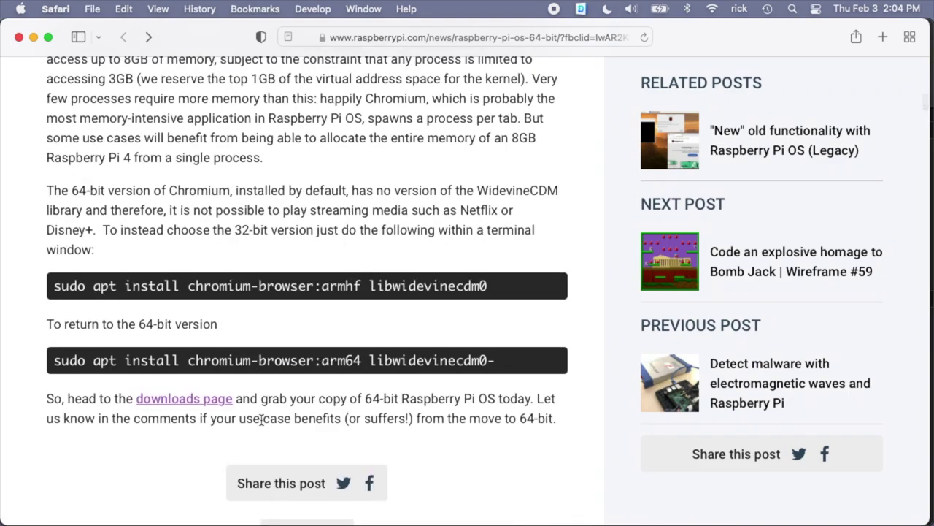
{"action": "scroll", "coordinate": [261, 421], "scroll_direction": "down", "scroll_amount": 7}
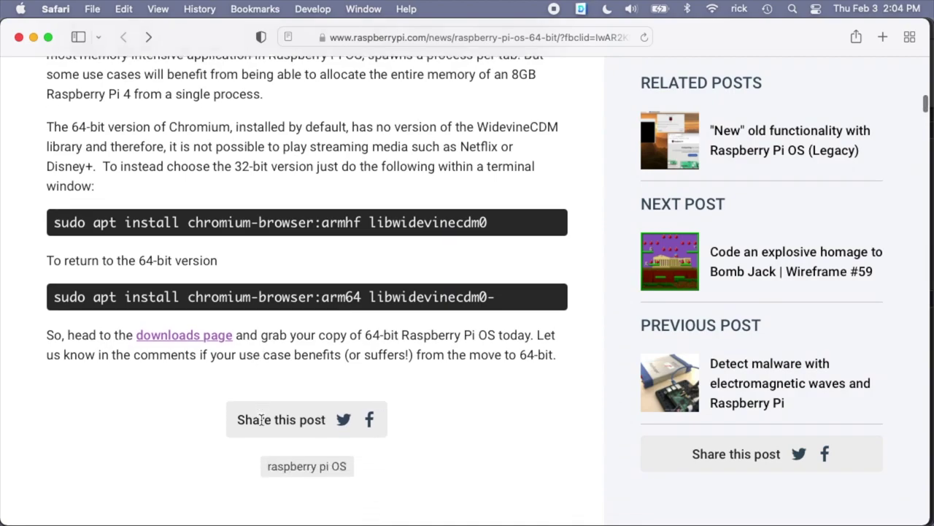
{"action": "scroll", "coordinate": [330, 445], "scroll_direction": "down", "scroll_amount": 3}
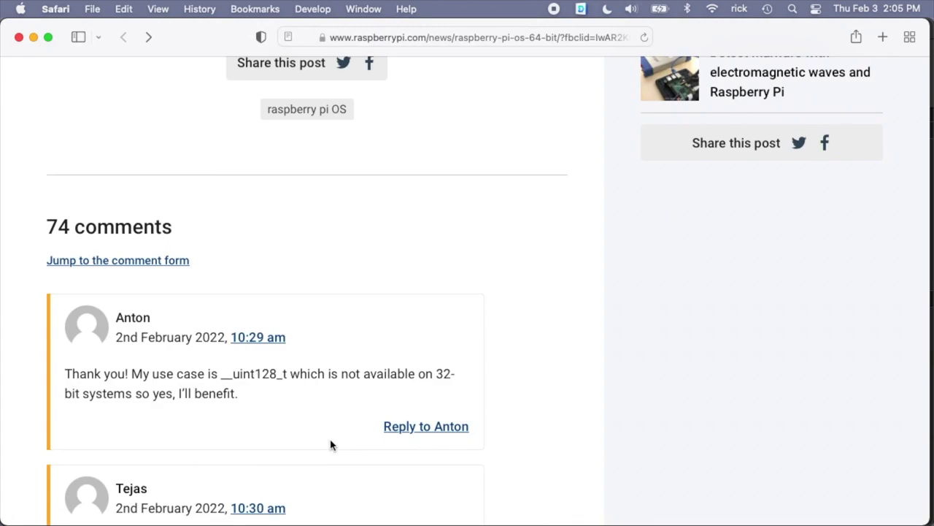
{"action": "scroll", "coordinate": [330, 445], "scroll_direction": "down", "scroll_amount": 2}
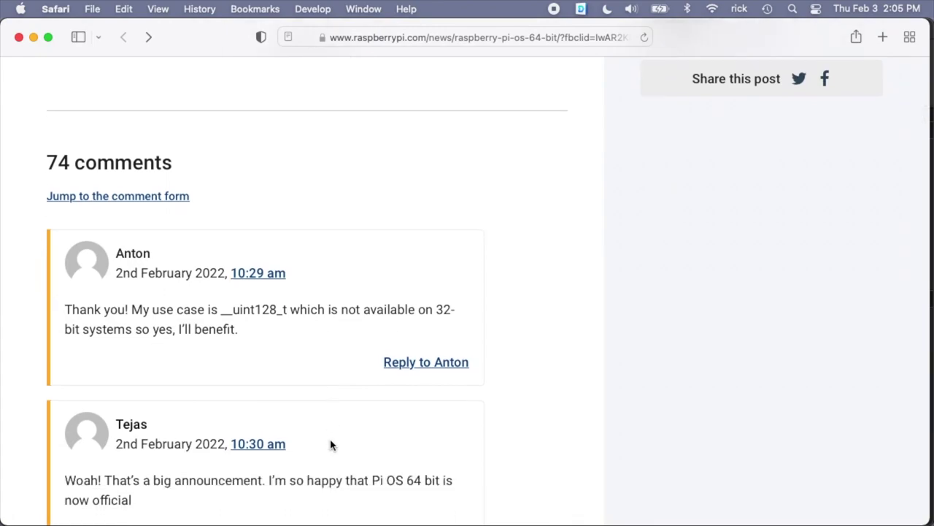
{"action": "scroll", "coordinate": [330, 444], "scroll_direction": "down", "scroll_amount": 15}
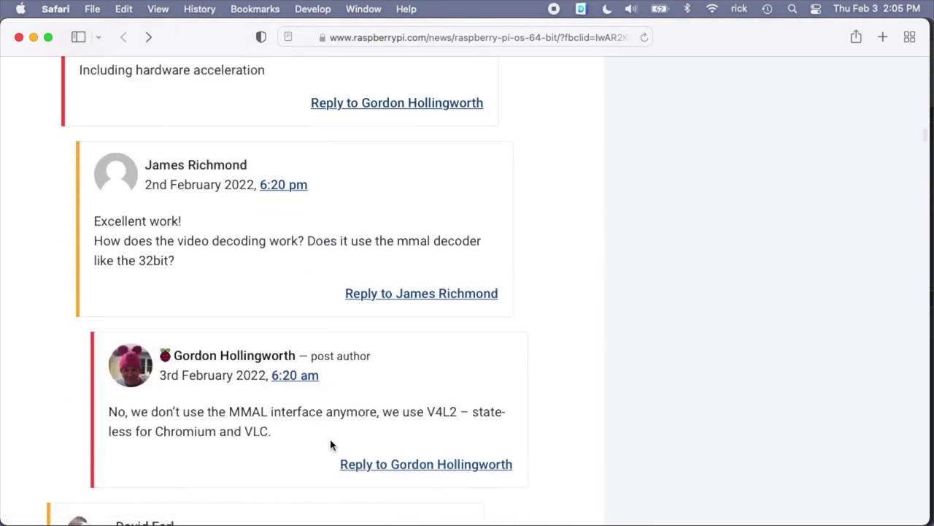
{"action": "scroll", "coordinate": [330, 445], "scroll_direction": "down", "scroll_amount": 1}
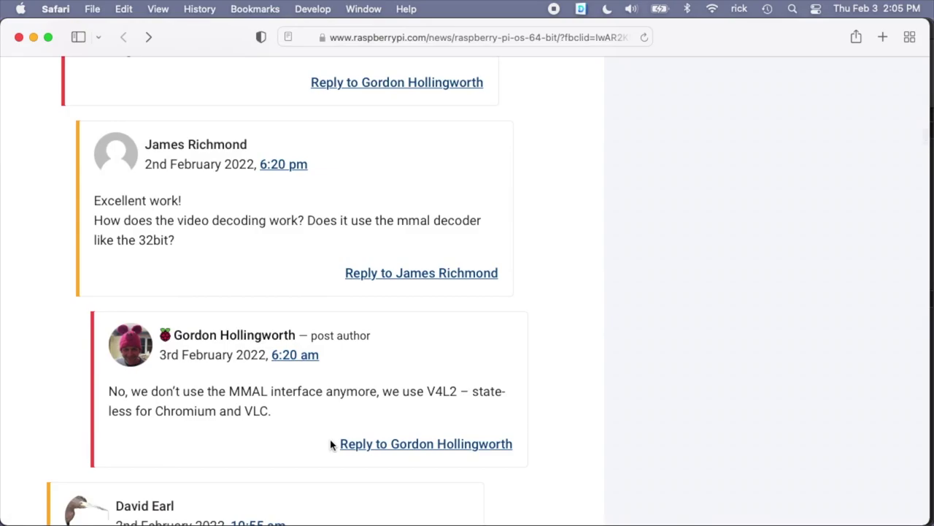
{"action": "scroll", "coordinate": [330, 445], "scroll_direction": "up", "scroll_amount": 20}
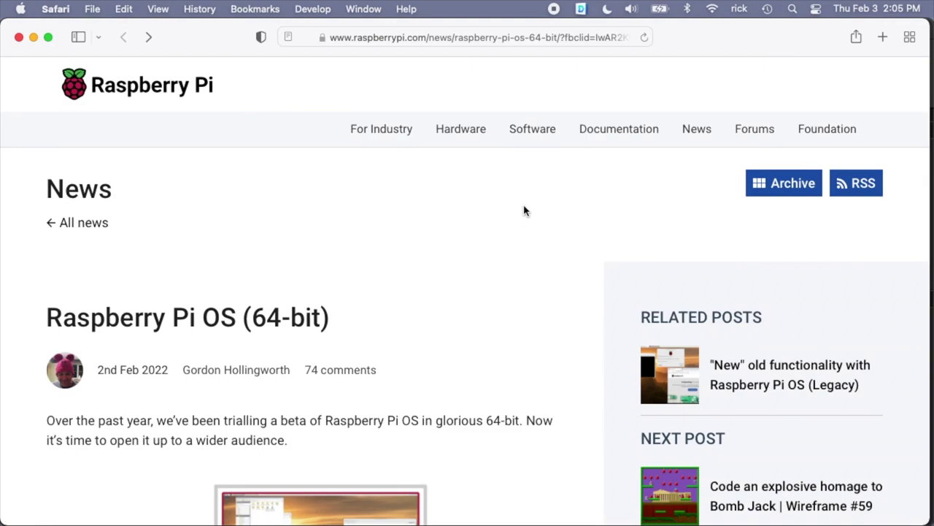
{"action": "left_click", "coordinate": [532, 135]}
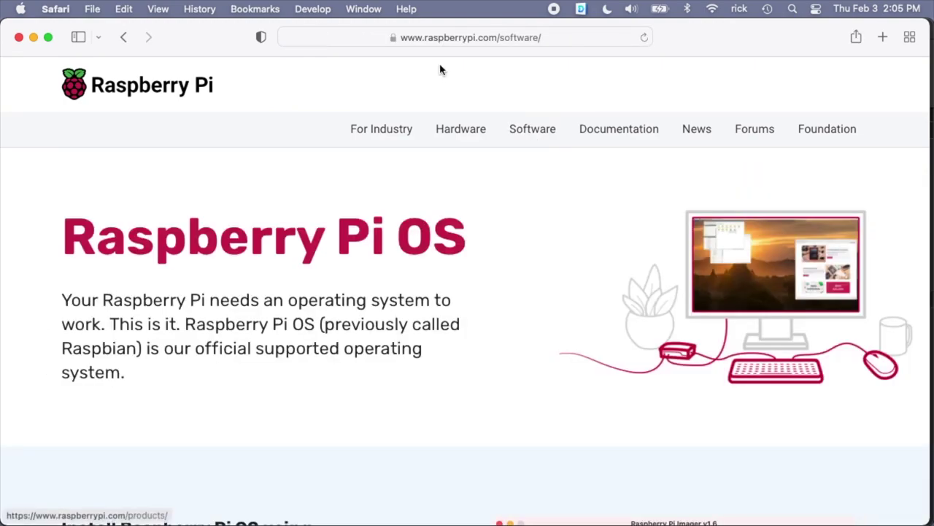
{"action": "scroll", "coordinate": [463, 278], "scroll_direction": "down", "scroll_amount": 8}
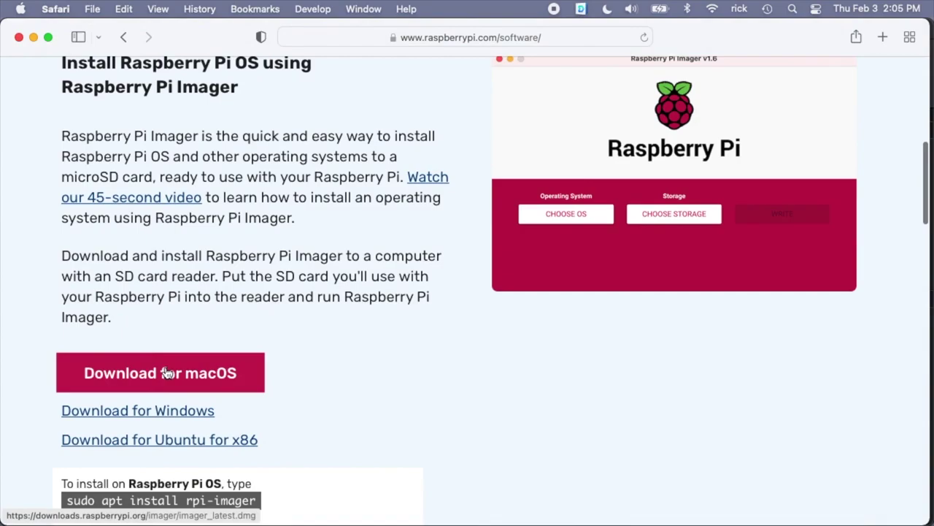
{"action": "left_click", "coordinate": [165, 371]}
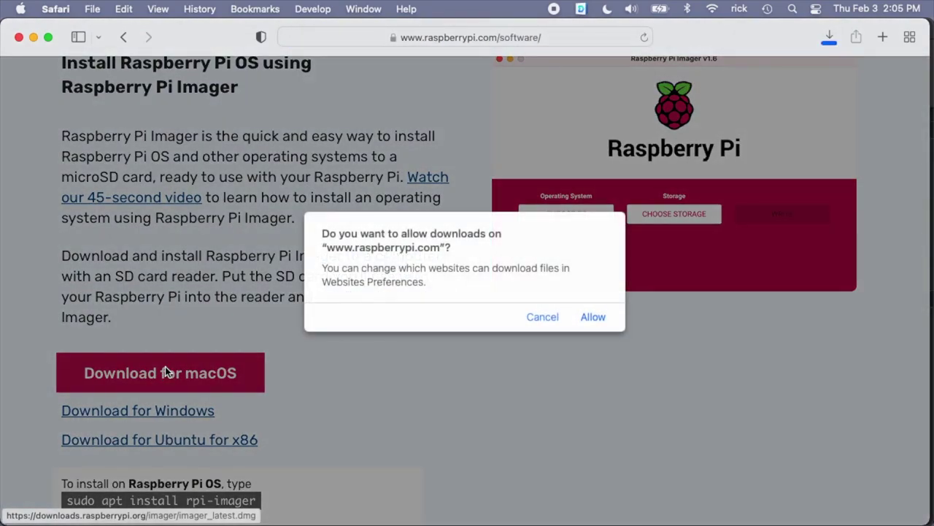
{"action": "left_click", "coordinate": [594, 319]}
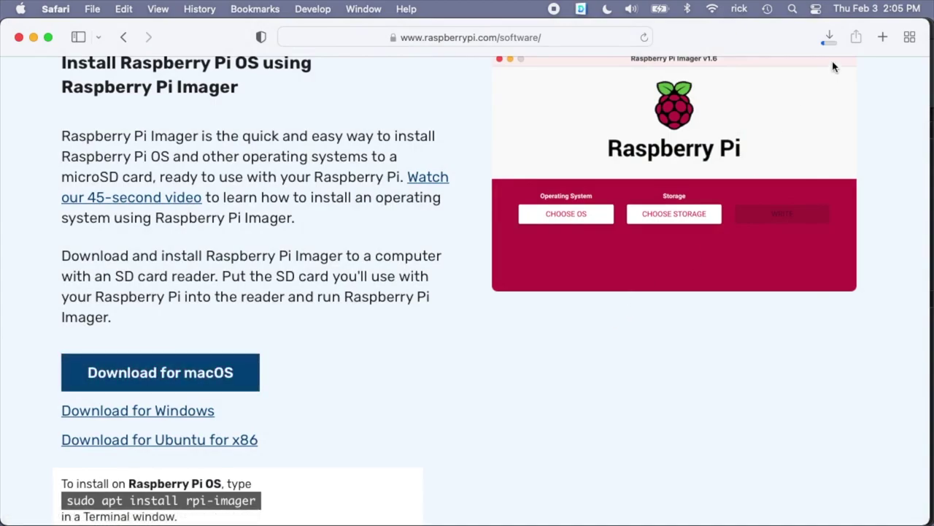
Step: Open the downloaded imager_1.7.1.dmg and install Raspberry Pi Imager into Applications, replacing the older copy, and close the installer window
{"action": "left_click", "coordinate": [831, 37]}
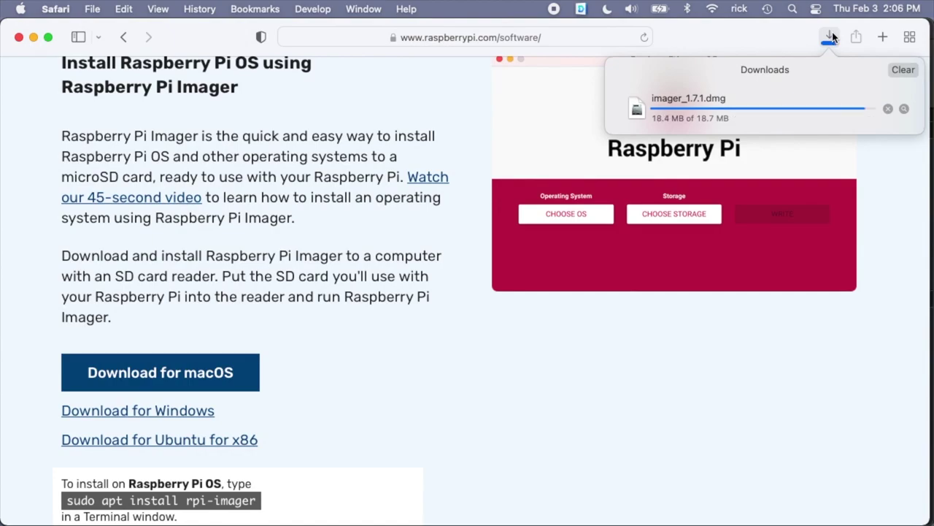
{"action": "double_click", "coordinate": [889, 110]}
{"action": "left_click_drag", "start_coordinate": [210, 328], "coordinate": [446, 323]}
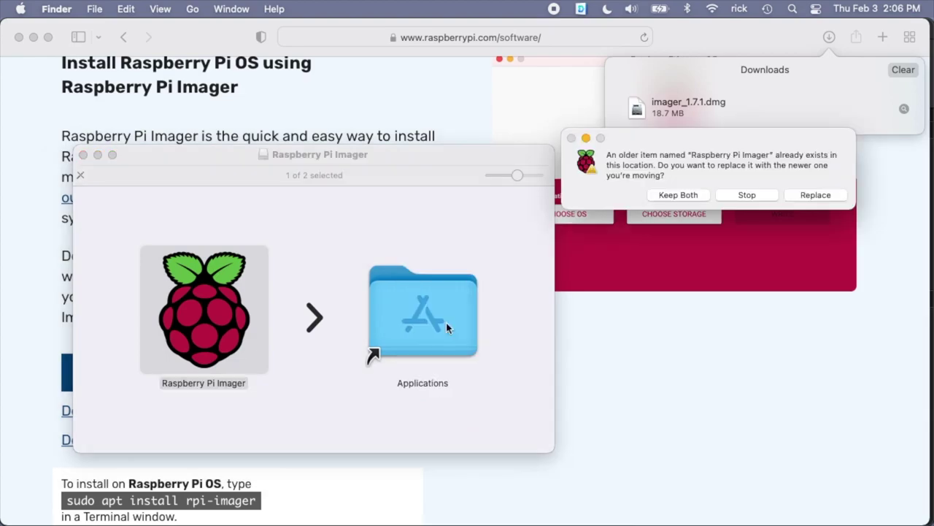
{"action": "left_click", "coordinate": [823, 193]}
{"action": "left_click_drag", "start_coordinate": [211, 152], "coordinate": [273, 79]}
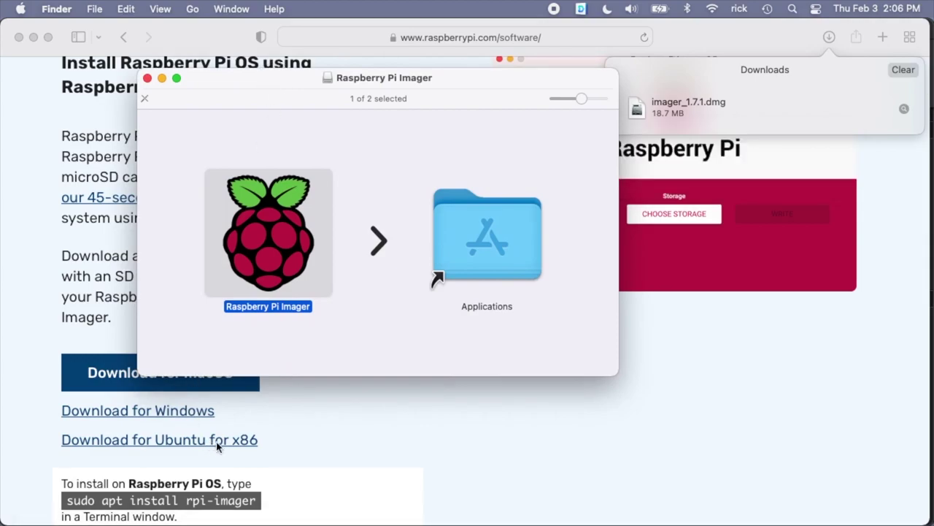
{"action": "left_click", "coordinate": [403, 204]}
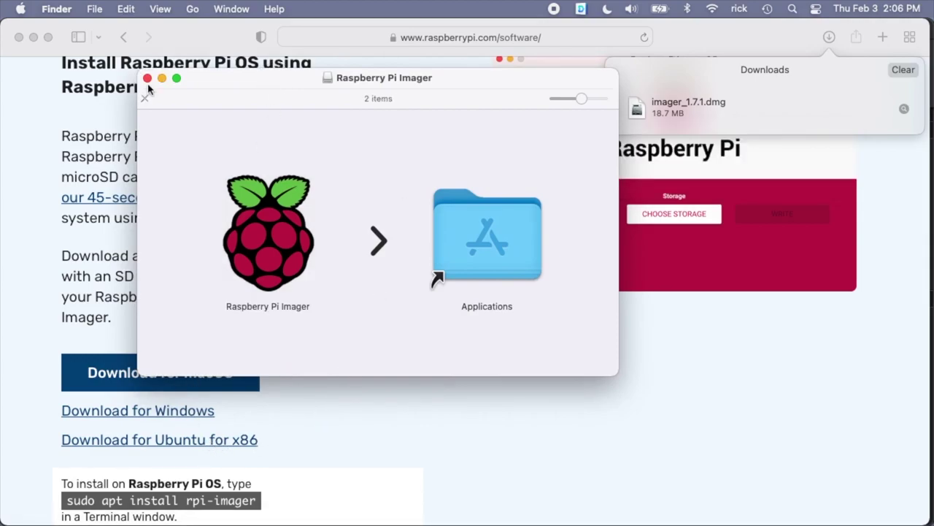
{"action": "left_click", "coordinate": [147, 78]}
Step: Find Raspberry Pi Imager with a Spotlight search for "rasp" and launch it
{"action": "key", "text": "super+space"}
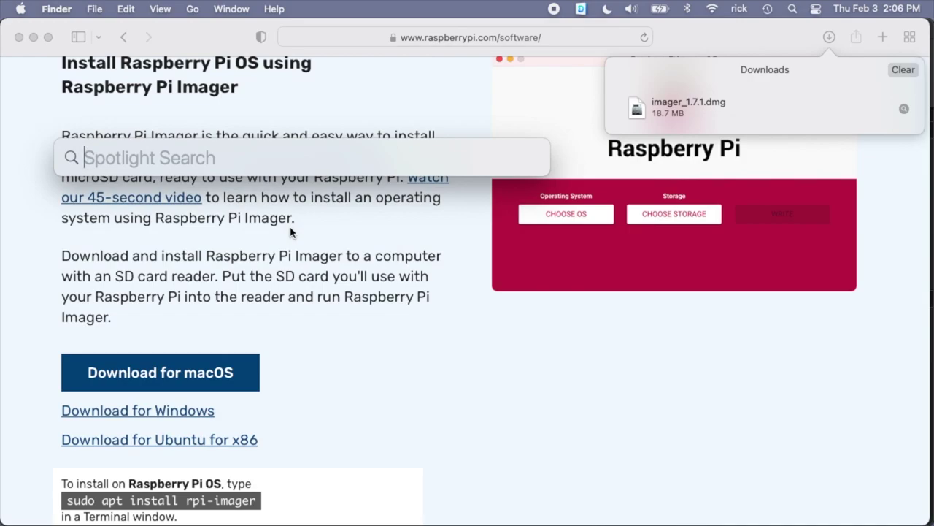
{"action": "type", "text": "rasp"}
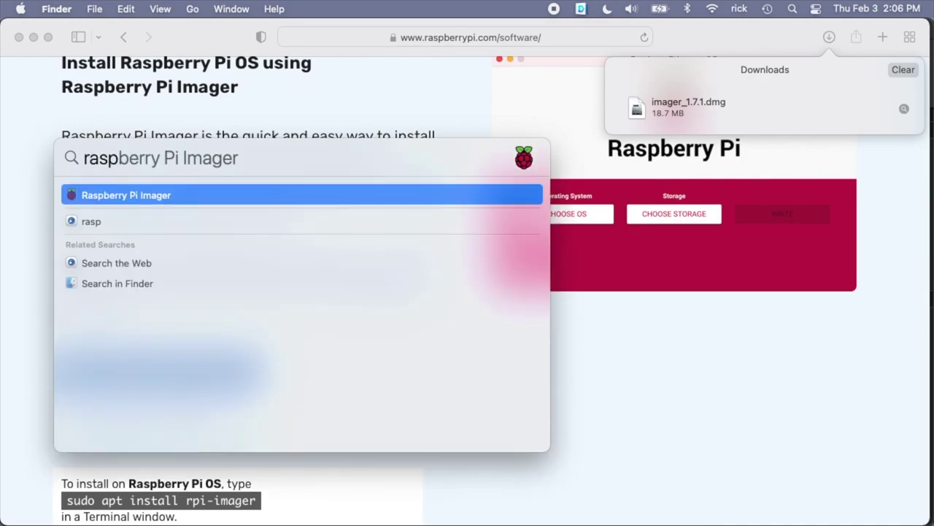
{"action": "key", "text": "Return"}
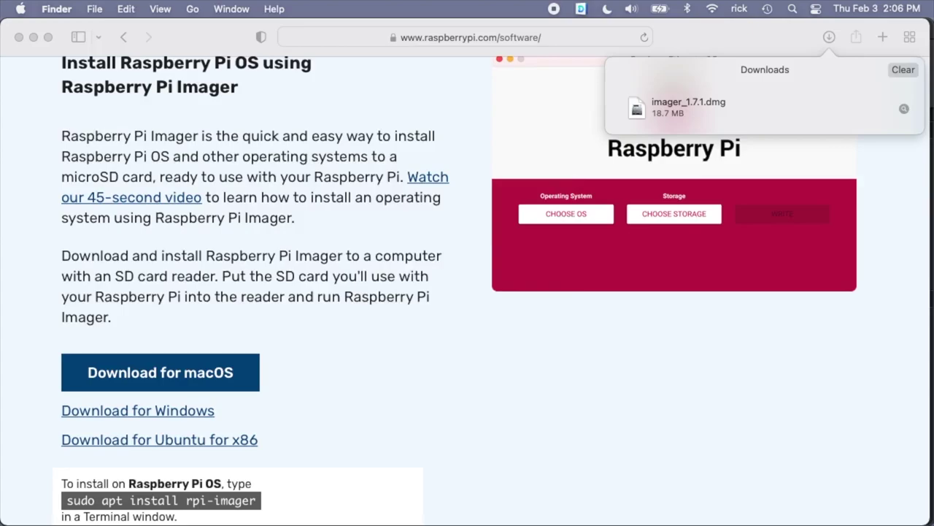
{"action": "left_click", "coordinate": [525, 272]}
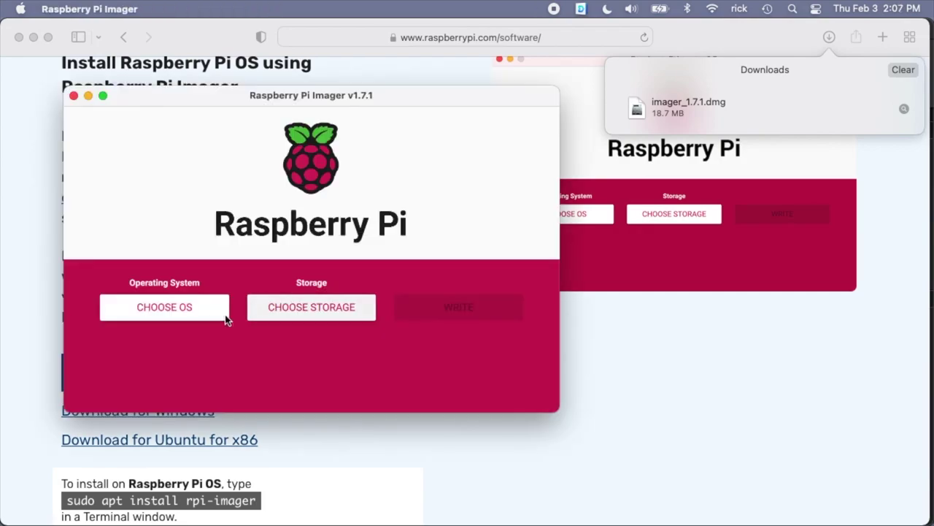
Step: Browse the operating system choices in Raspberry Pi Imager and open the Raspberry Pi OS (other) category
{"action": "left_click", "coordinate": [185, 315]}
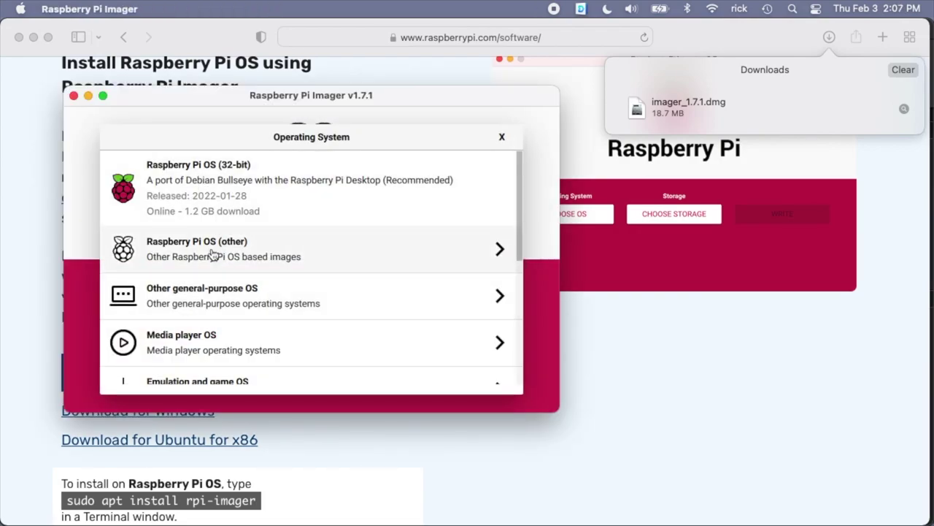
{"action": "scroll", "coordinate": [223, 303], "scroll_direction": "down", "scroll_amount": 5}
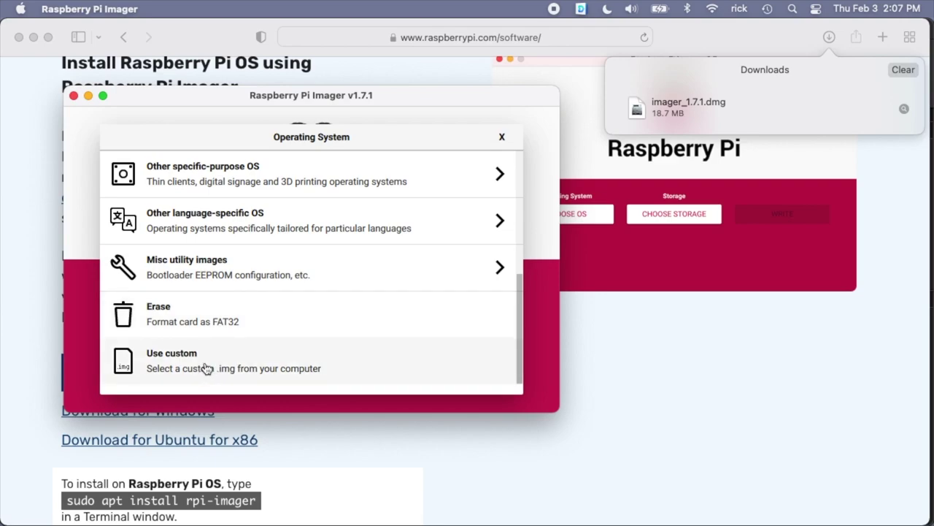
{"action": "scroll", "coordinate": [317, 219], "scroll_direction": "up", "scroll_amount": 5}
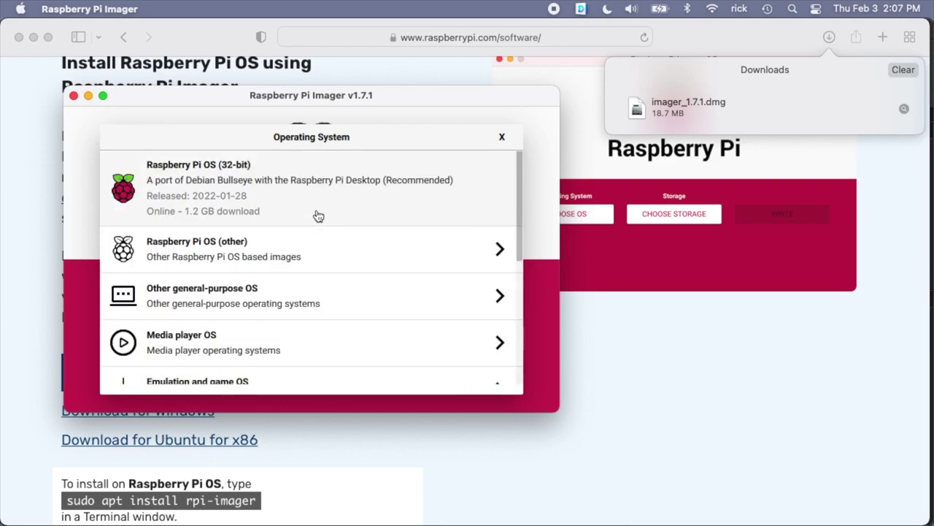
{"action": "scroll", "coordinate": [324, 253], "scroll_direction": "right", "scroll_amount": 3}
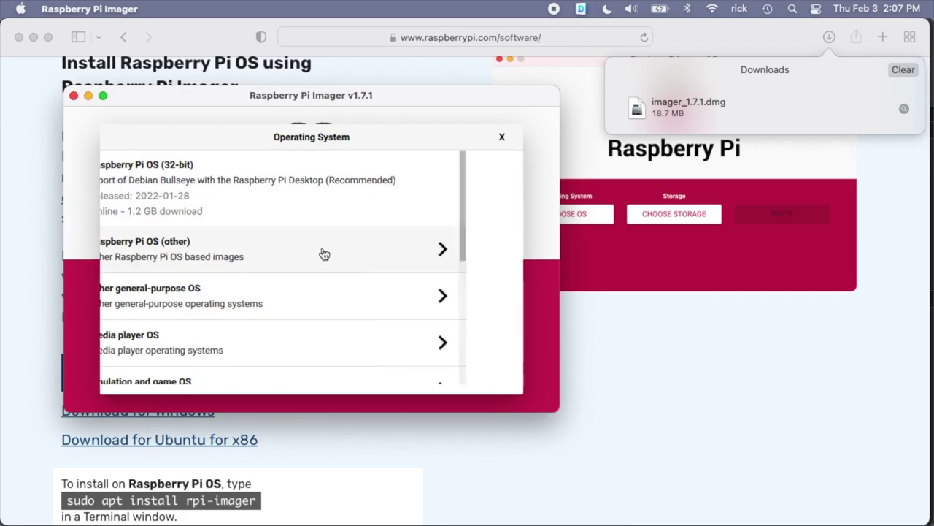
{"action": "left_click", "coordinate": [324, 253]}
Step: Review the 64-bit, Lite and Legacy images and choose Raspberry Pi OS (64-bit) with the desktop as the operating system
{"action": "scroll", "coordinate": [324, 263], "scroll_direction": "down", "scroll_amount": 3}
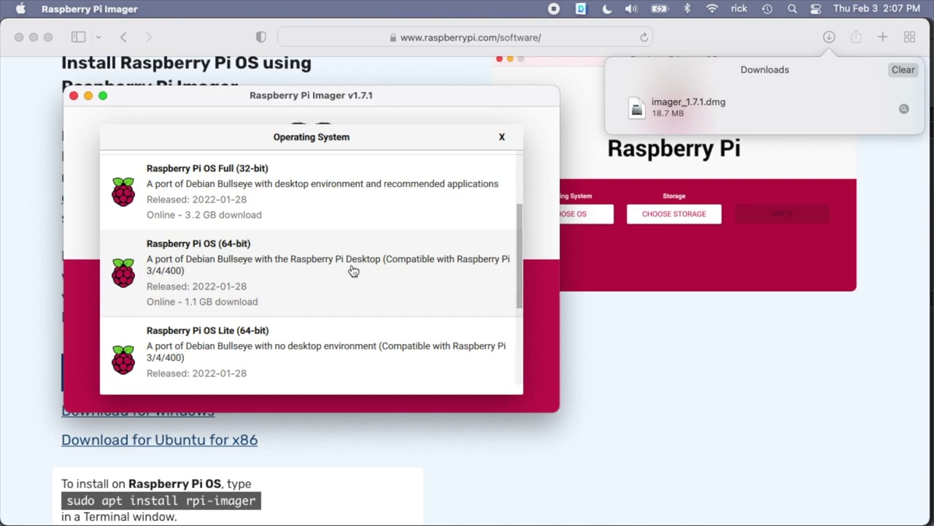
{"action": "scroll", "coordinate": [314, 259], "scroll_direction": "down", "scroll_amount": 3}
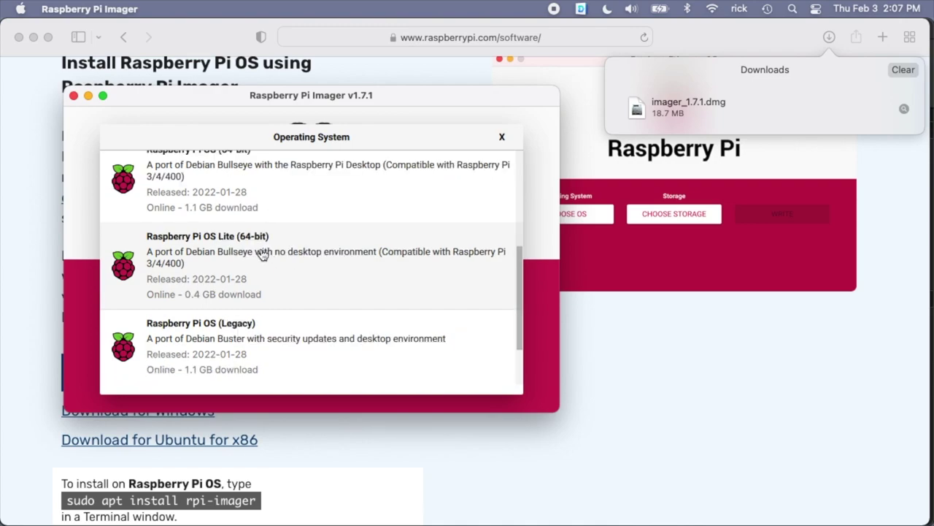
{"action": "scroll", "coordinate": [248, 263], "scroll_direction": "down", "scroll_amount": 2}
{"action": "scroll", "coordinate": [251, 324], "scroll_direction": "down", "scroll_amount": 1}
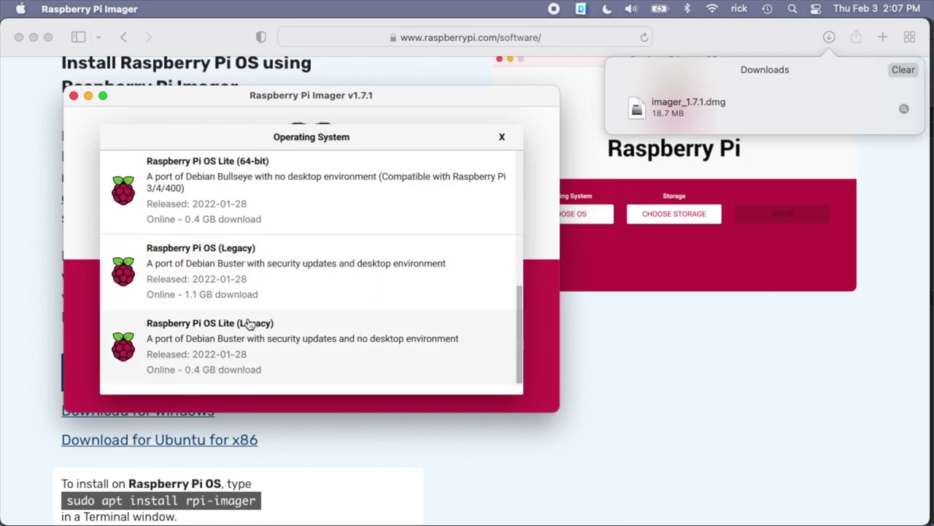
{"action": "scroll", "coordinate": [250, 323], "scroll_direction": "up", "scroll_amount": 3}
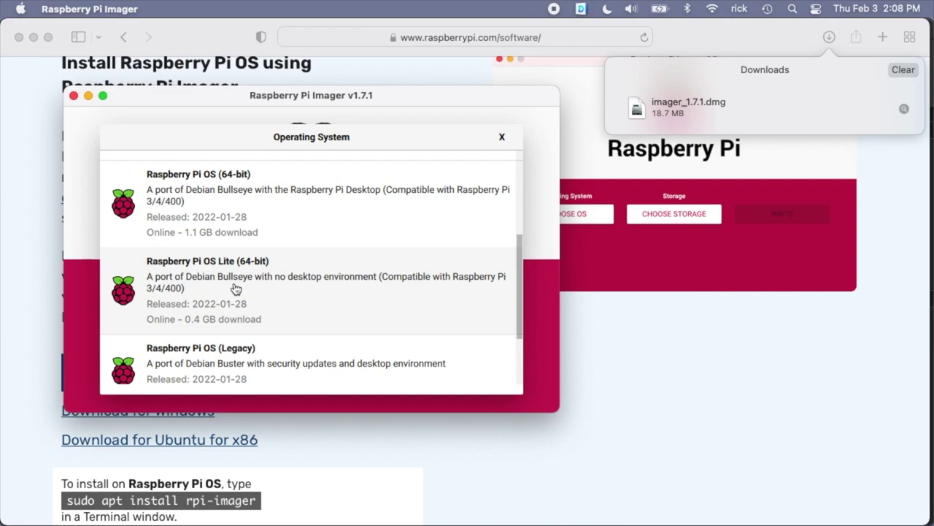
{"action": "scroll", "coordinate": [235, 289], "scroll_direction": "up", "scroll_amount": 3}
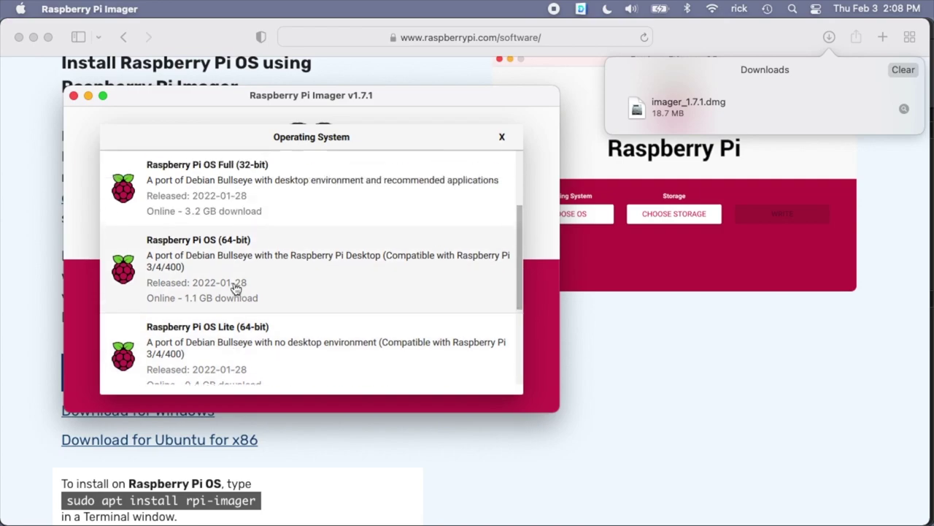
{"action": "scroll", "coordinate": [235, 289], "scroll_direction": "down", "scroll_amount": 3}
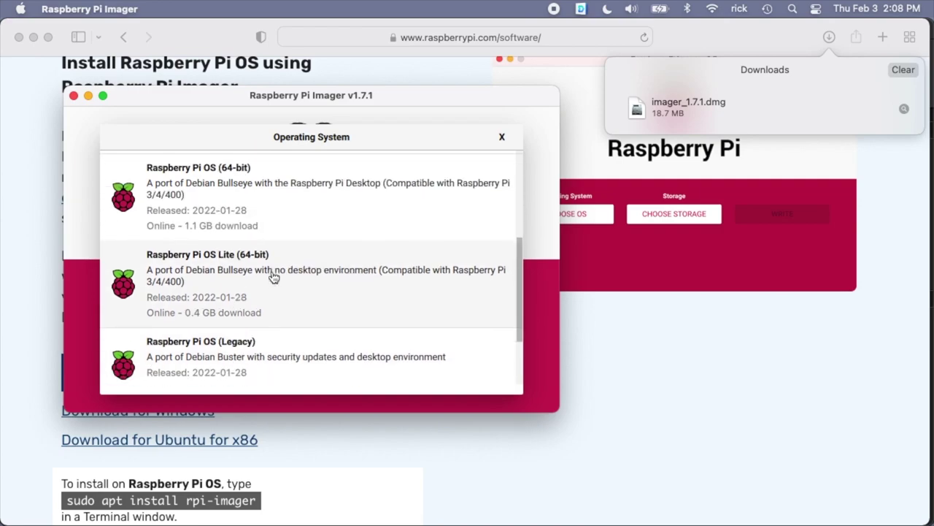
{"action": "scroll", "coordinate": [270, 290], "scroll_direction": "up", "scroll_amount": 5}
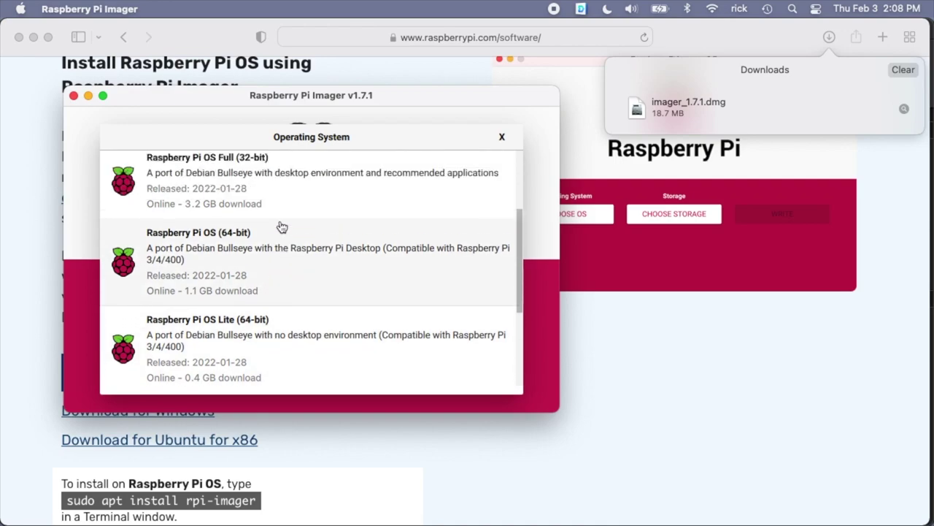
{"action": "scroll", "coordinate": [282, 227], "scroll_direction": "down", "scroll_amount": 5}
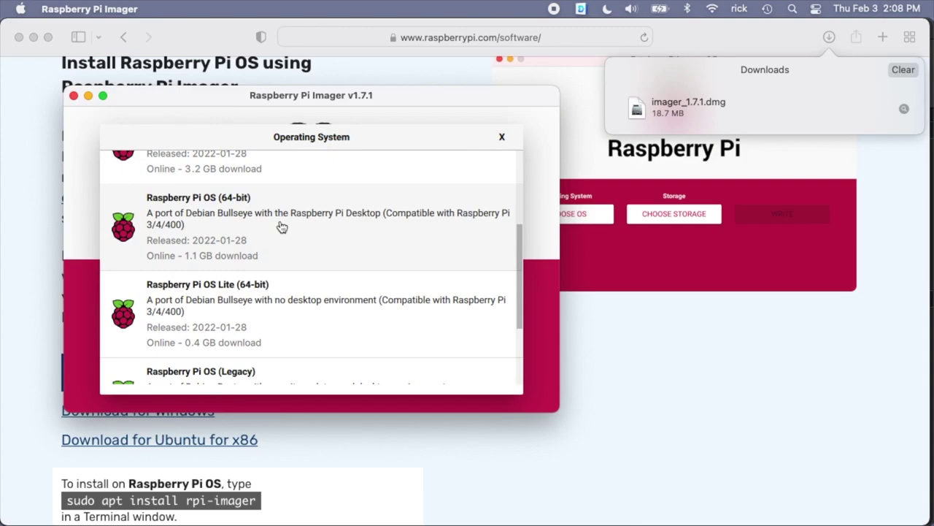
{"action": "left_click", "coordinate": [281, 227]}
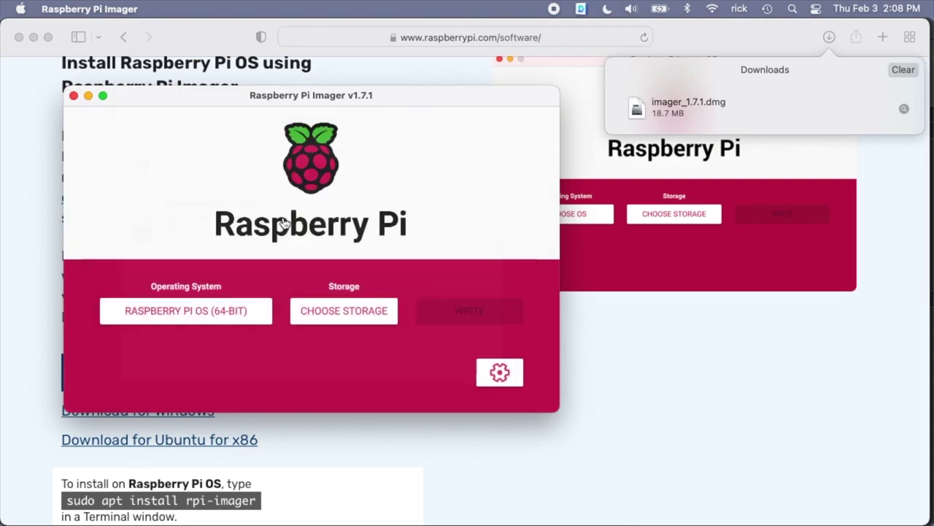
Step: Select the Apple SD Card Reader media as storage and open the advanced options without prefilling the wifi password from the keychain
{"action": "left_click", "coordinate": [350, 319]}
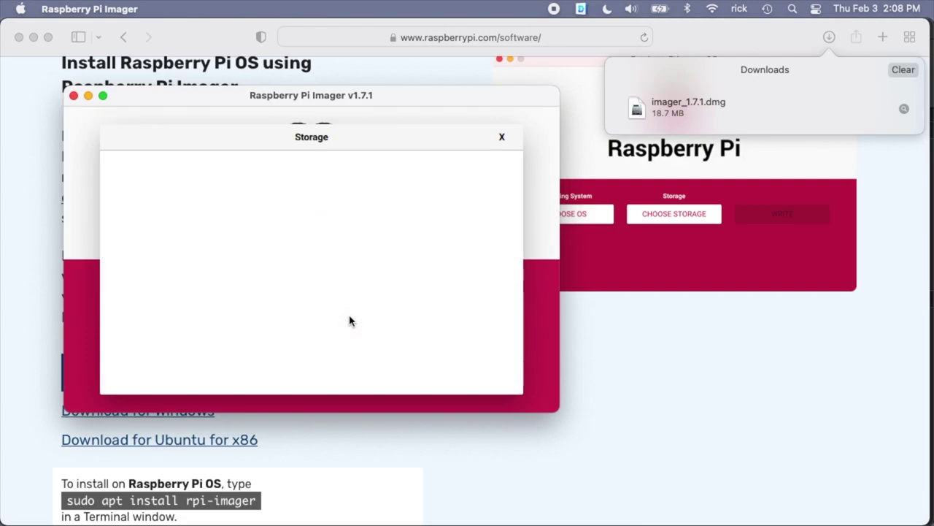
{"action": "left_click", "coordinate": [252, 177]}
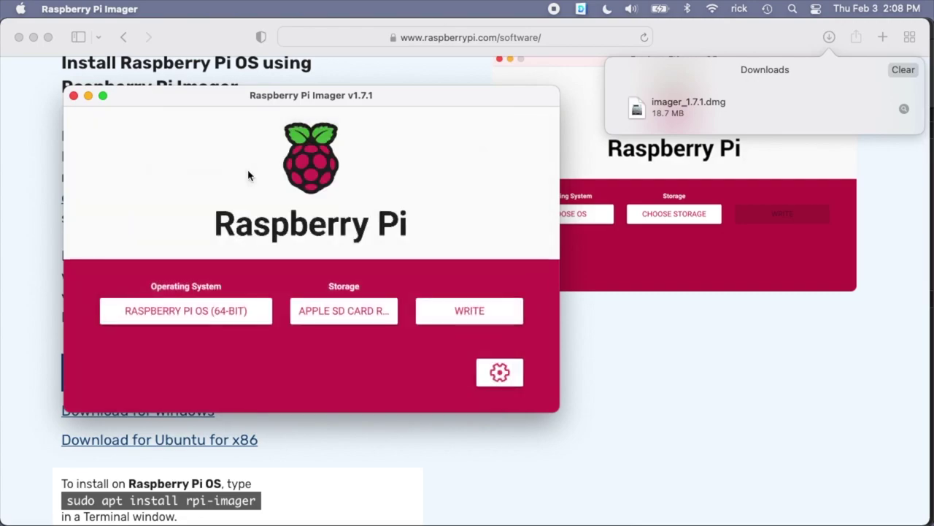
{"action": "left_click", "coordinate": [500, 374]}
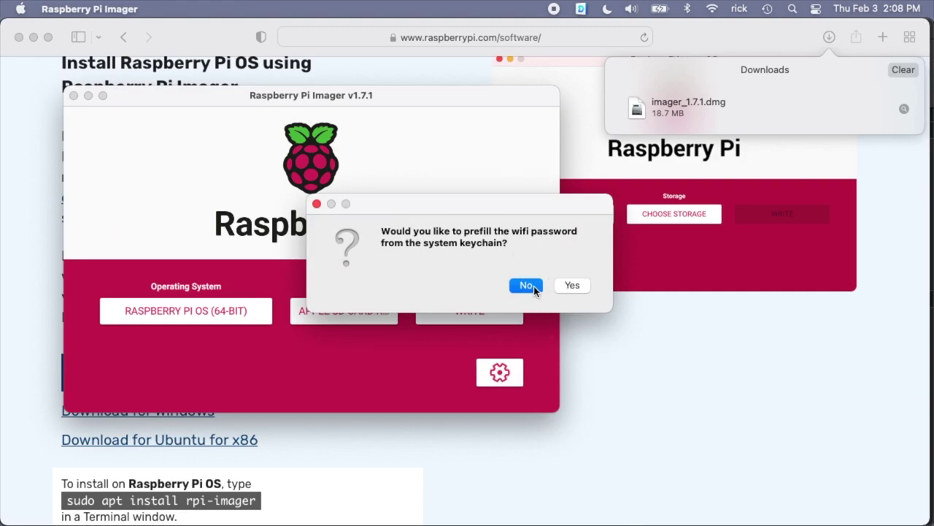
{"action": "left_click", "coordinate": [526, 286]}
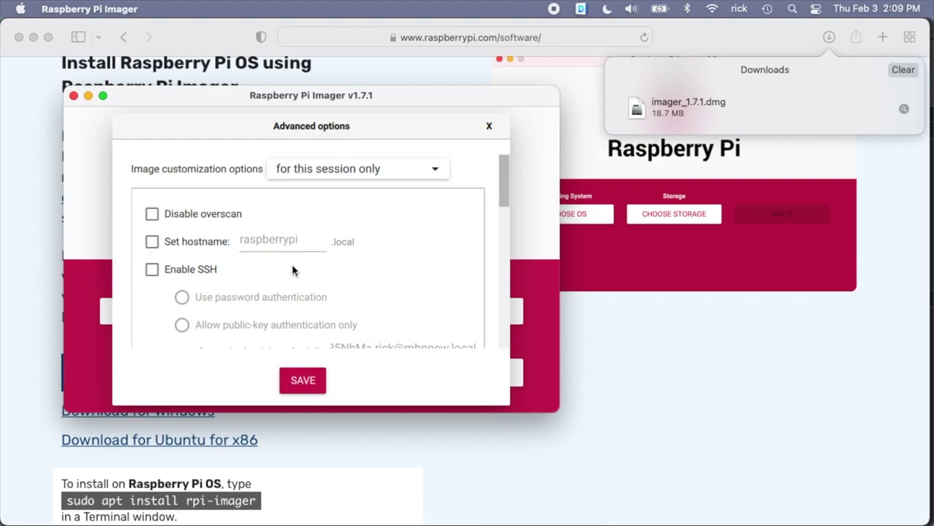
Step: Set the image customization options to always use and disable overscan
{"action": "left_click", "coordinate": [318, 176]}
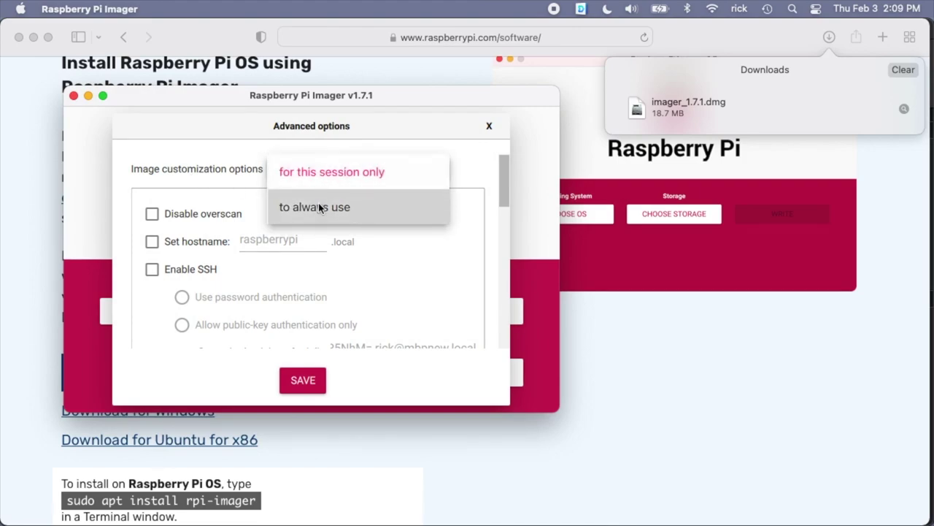
{"action": "left_click", "coordinate": [320, 206]}
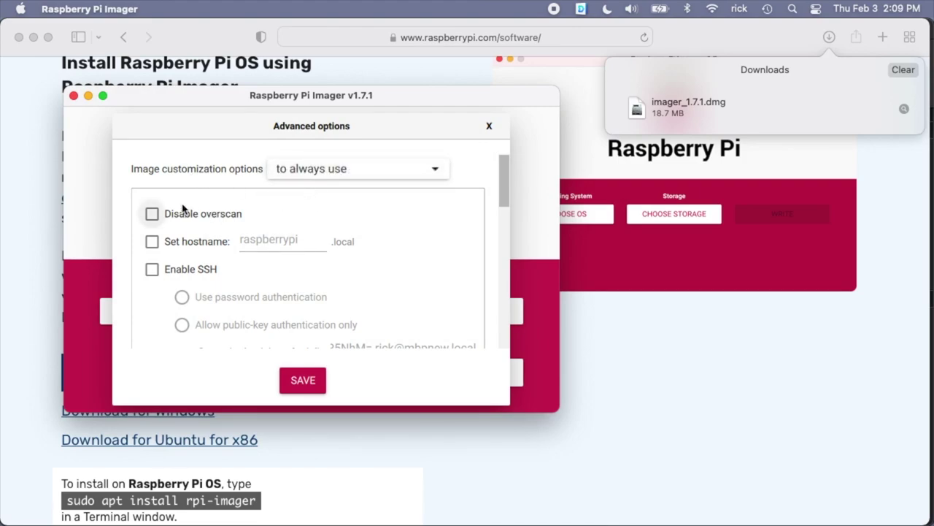
{"action": "left_click", "coordinate": [152, 214]}
Step: Enable the custom hostname and set it to pi64
{"action": "left_click", "coordinate": [152, 241]}
{"action": "left_click", "coordinate": [319, 245]}
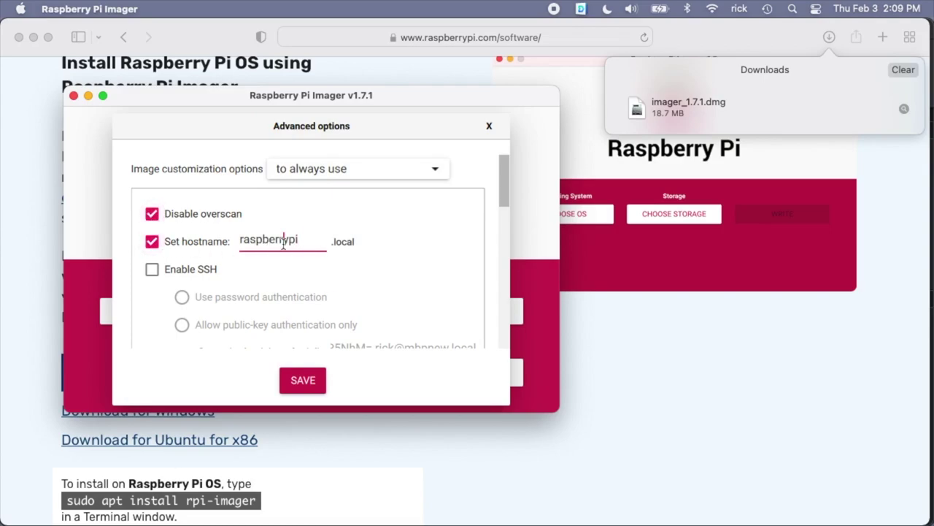
{"action": "double_click", "coordinate": [283, 244]}
{"action": "type", "text": "pi64"}
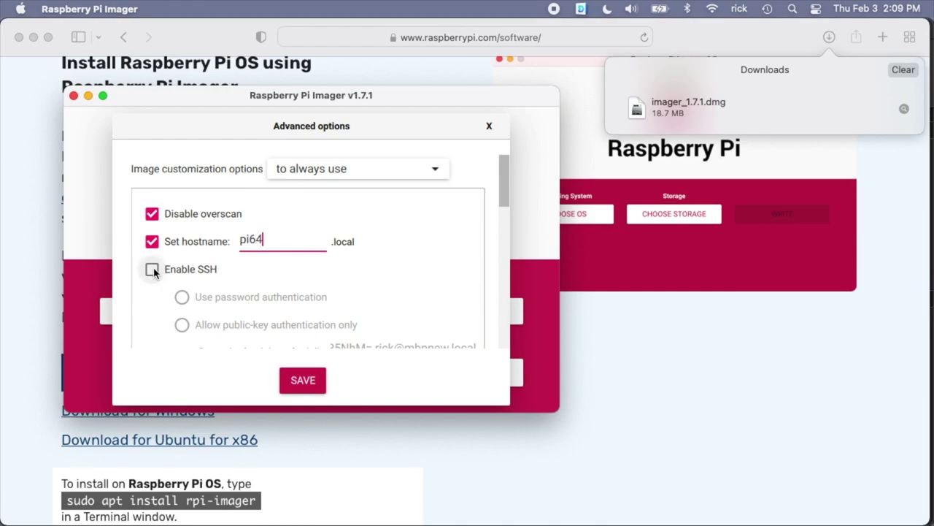
Step: Enable SSH with password authentication and enter the account password for the pi user
{"action": "left_click", "coordinate": [152, 269]}
{"action": "scroll", "coordinate": [436, 292], "scroll_direction": "down", "scroll_amount": 3}
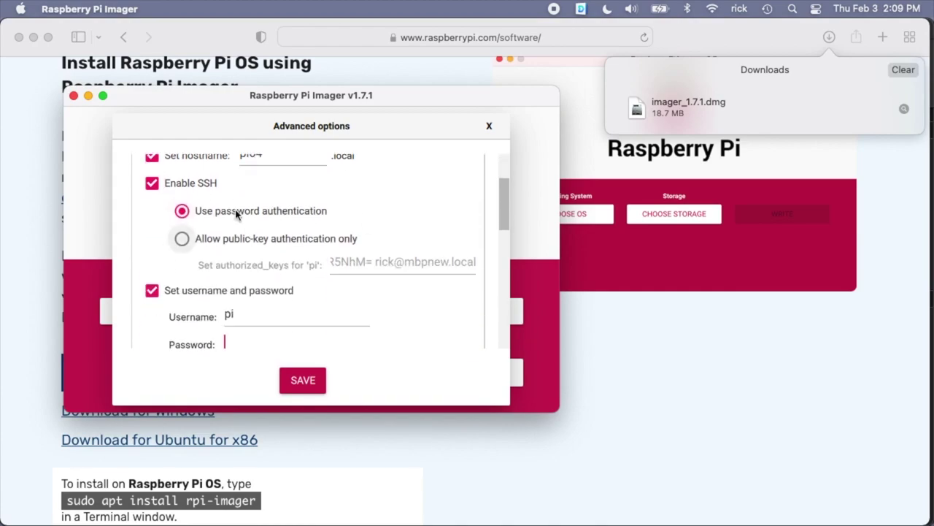
{"action": "scroll", "coordinate": [239, 303], "scroll_direction": "down", "scroll_amount": 1}
{"action": "left_click", "coordinate": [240, 307]}
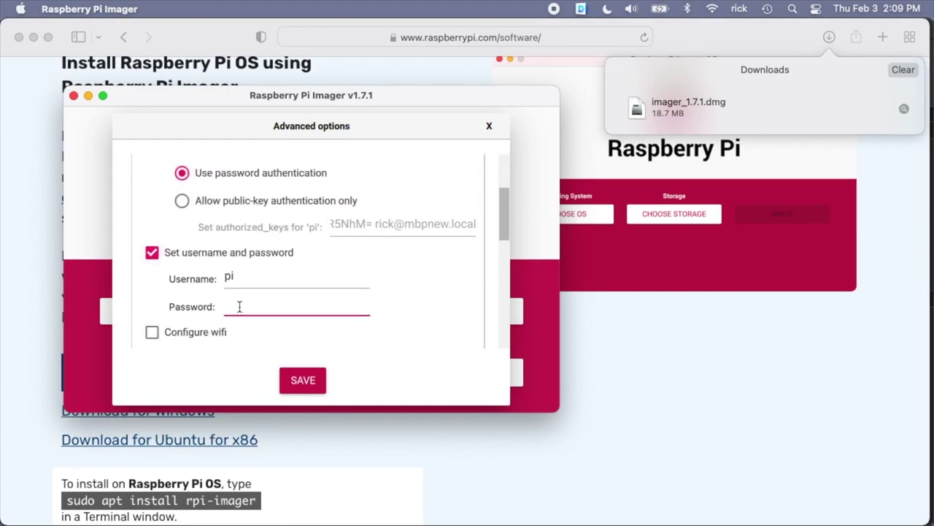
{"action": "type", "text": "••••••••••"}
Step: Leave wifi unconfigured and enable the locale settings with the America/Chicago time zone and us keyboard layout
{"action": "scroll", "coordinate": [241, 306], "scroll_direction": "down", "scroll_amount": 1}
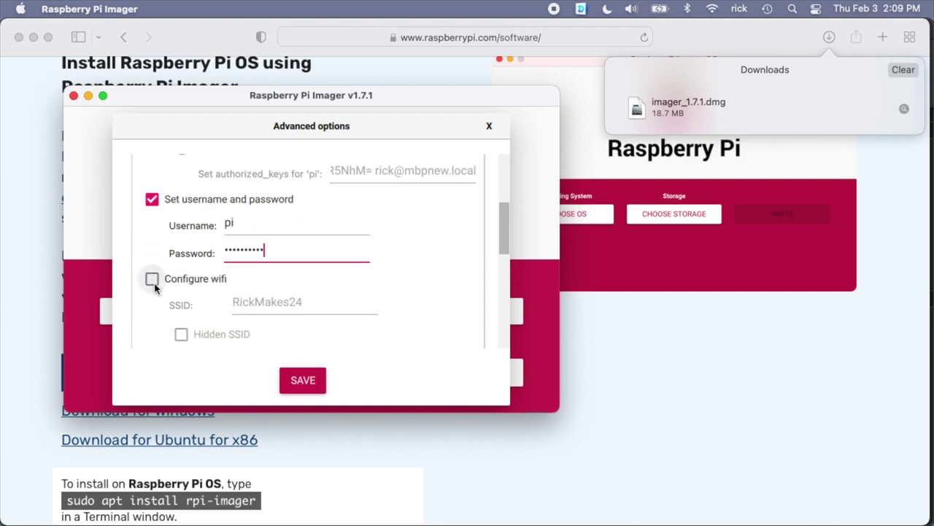
{"action": "scroll", "coordinate": [306, 303], "scroll_direction": "down", "scroll_amount": 1}
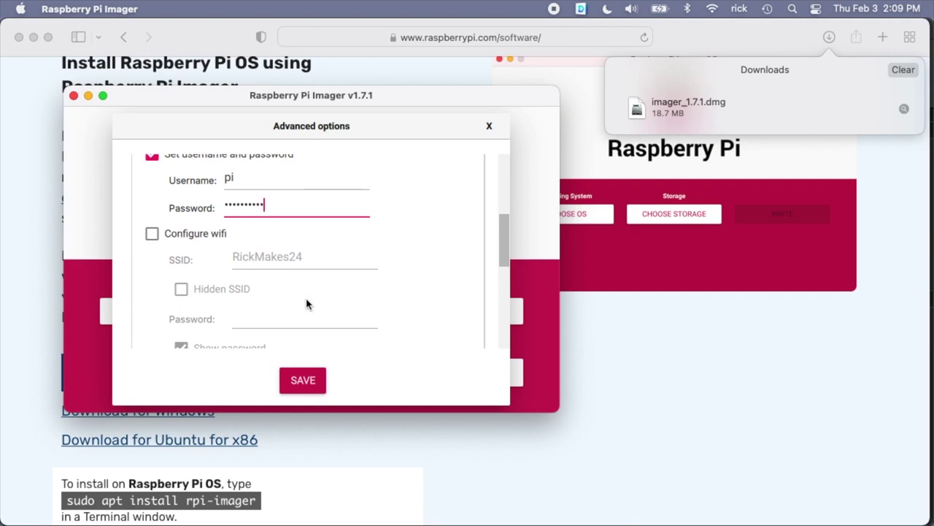
{"action": "scroll", "coordinate": [307, 303], "scroll_direction": "down", "scroll_amount": 1}
{"action": "scroll", "coordinate": [288, 284], "scroll_direction": "down", "scroll_amount": 1}
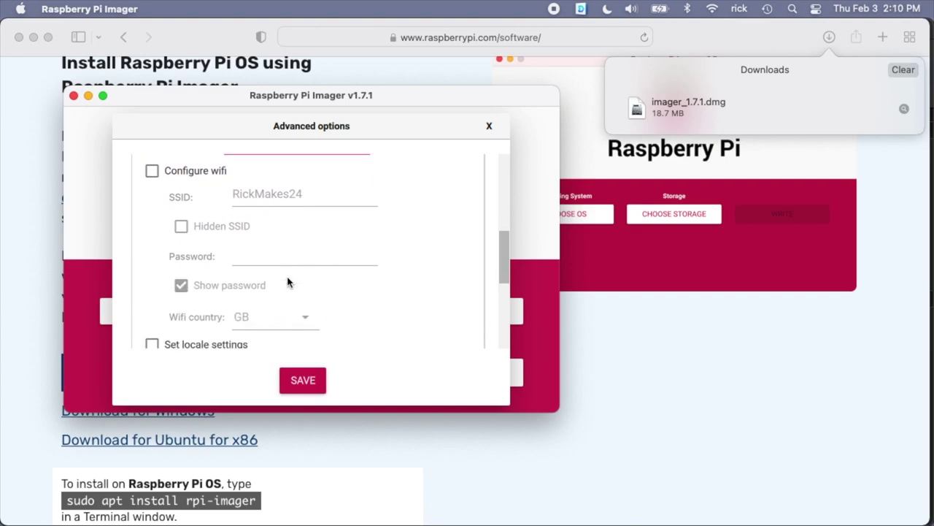
{"action": "scroll", "coordinate": [287, 283], "scroll_direction": "down", "scroll_amount": 2}
{"action": "left_click", "coordinate": [152, 269]}
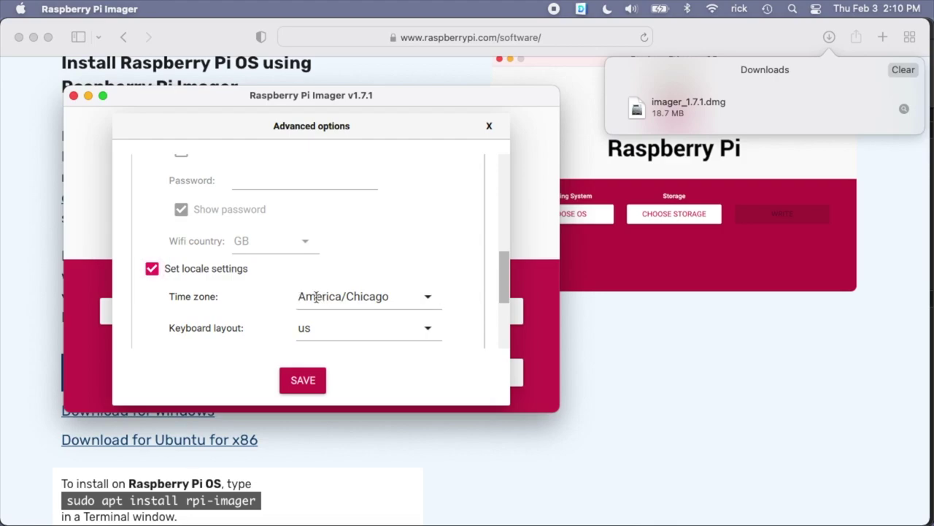
Step: Set the first-run wizard to be skipped and save the advanced options
{"action": "scroll", "coordinate": [340, 296], "scroll_direction": "down", "scroll_amount": 2}
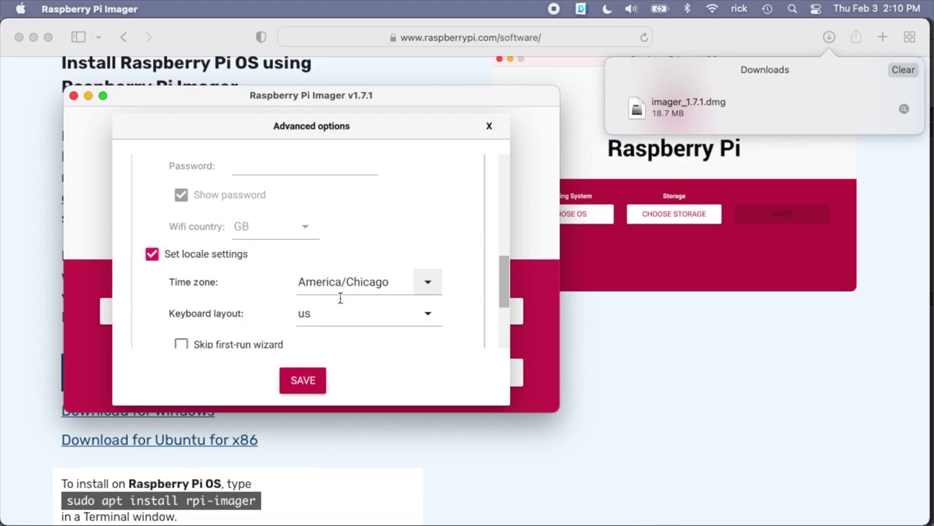
{"action": "scroll", "coordinate": [183, 294], "scroll_direction": "down", "scroll_amount": 1}
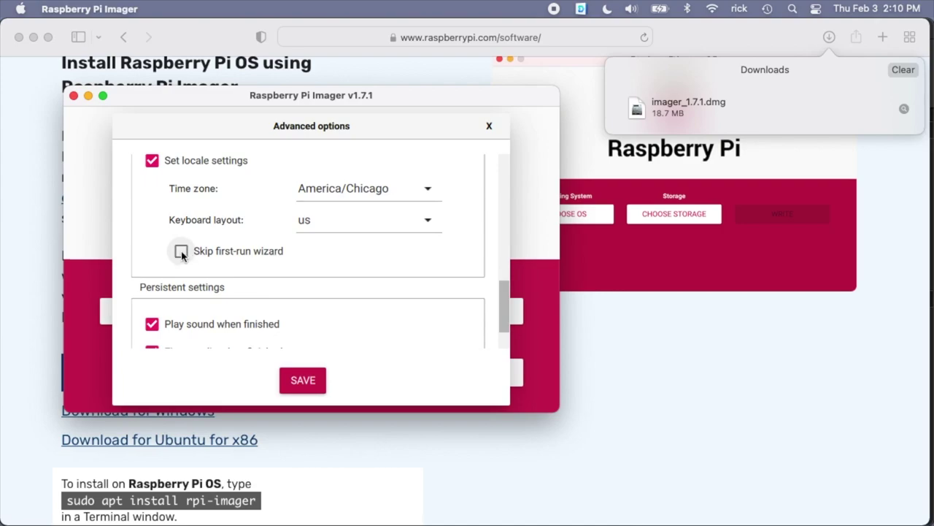
{"action": "left_click", "coordinate": [183, 252]}
{"action": "scroll", "coordinate": [318, 290], "scroll_direction": "down", "scroll_amount": 1}
{"action": "scroll", "coordinate": [318, 290], "scroll_direction": "down", "scroll_amount": 1}
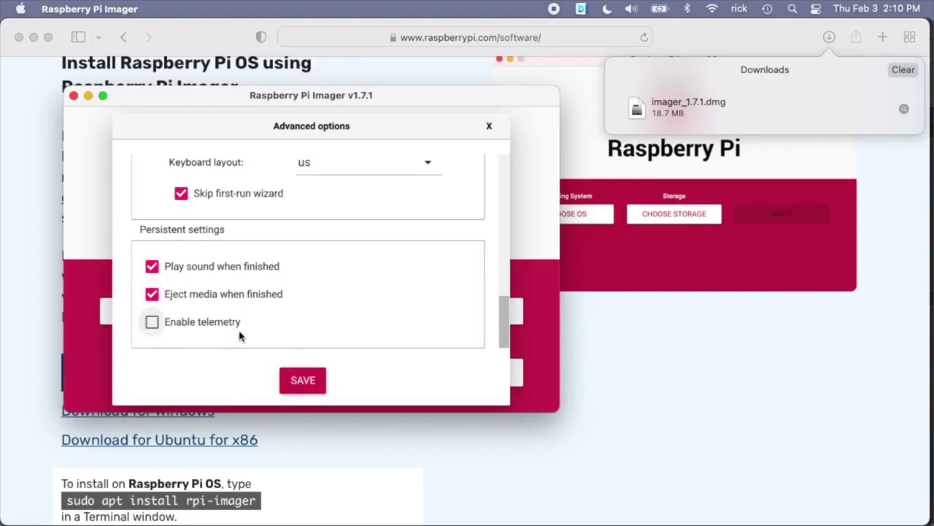
{"action": "left_click", "coordinate": [297, 381]}
Step: Start writing the image to the SD card, accept erasing its data, and authorize the change with the Mac account password
{"action": "left_click", "coordinate": [482, 313]}
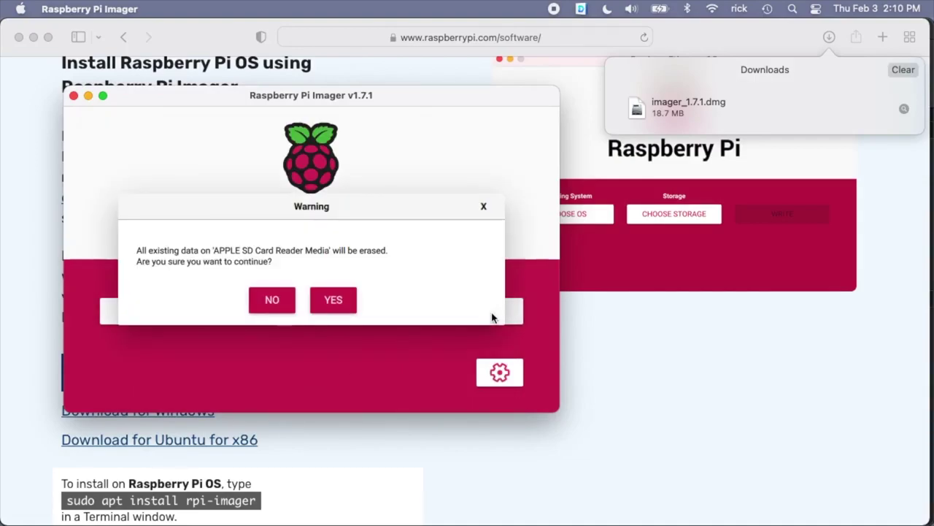
{"action": "left_click", "coordinate": [334, 300]}
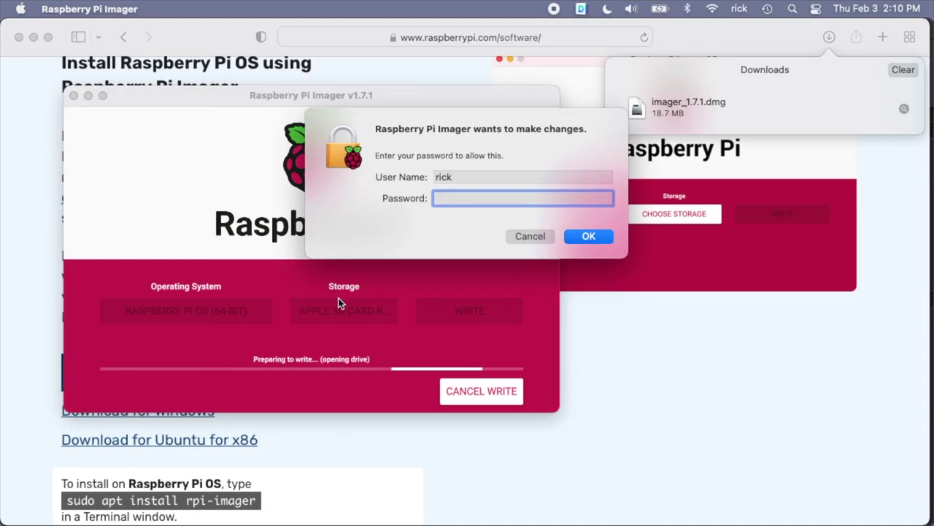
{"action": "type", "text": "••••••••••"}
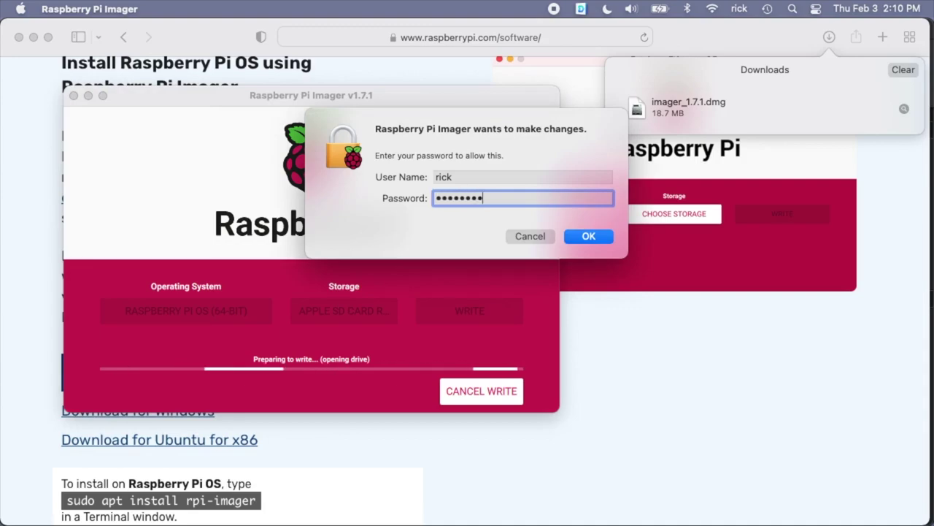
{"action": "key", "text": "Return"}
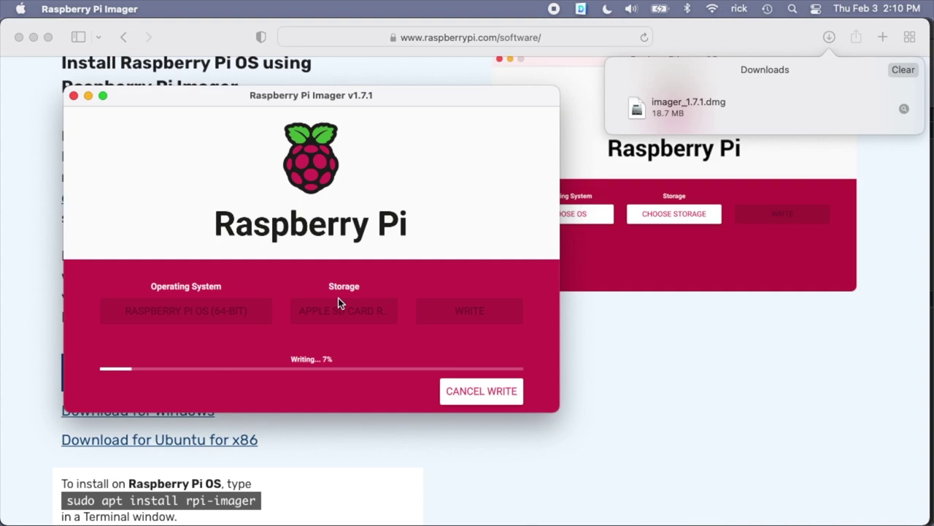
Step: Launch SD Card Formatter through a Spotlight search for "sd car", review its card and formatting options, and quit it
{"action": "key", "text": "super+space"}
{"action": "type", "text": "sd car"}
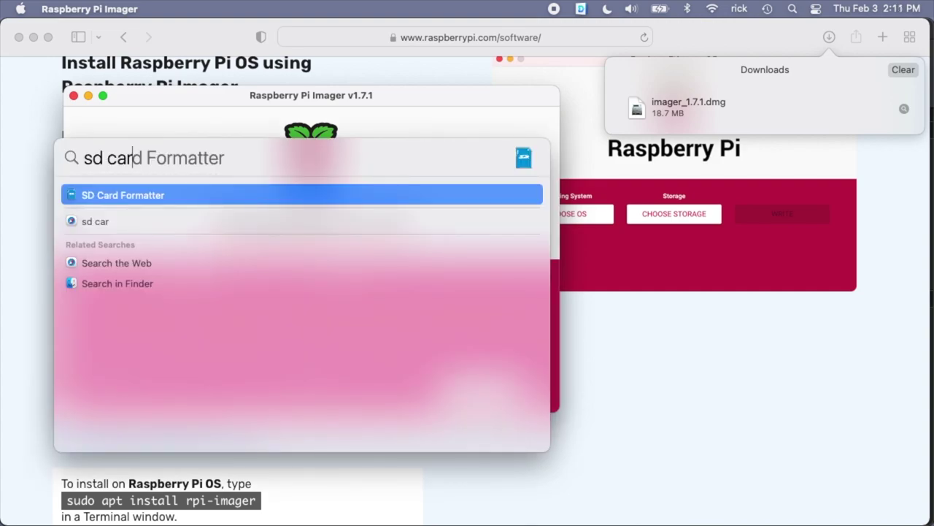
{"action": "key", "text": "Return"}
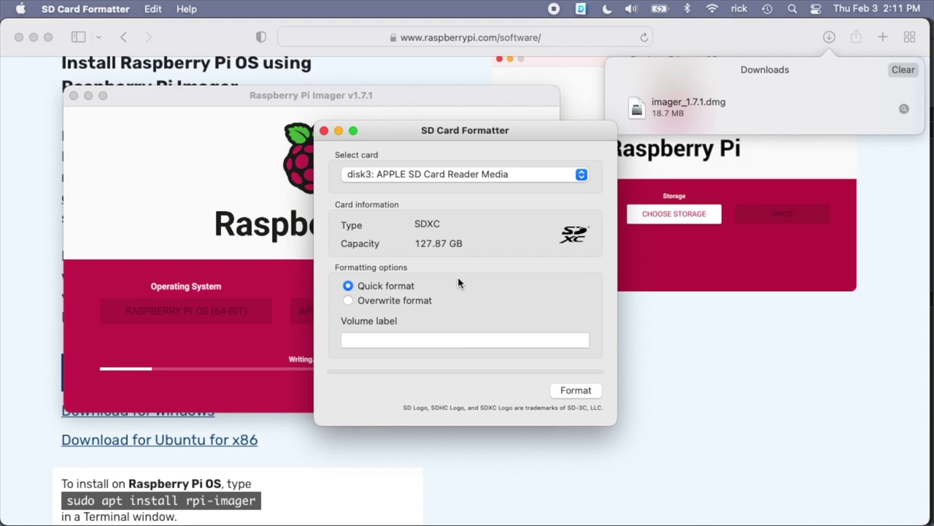
{"action": "key", "text": "super+q"}
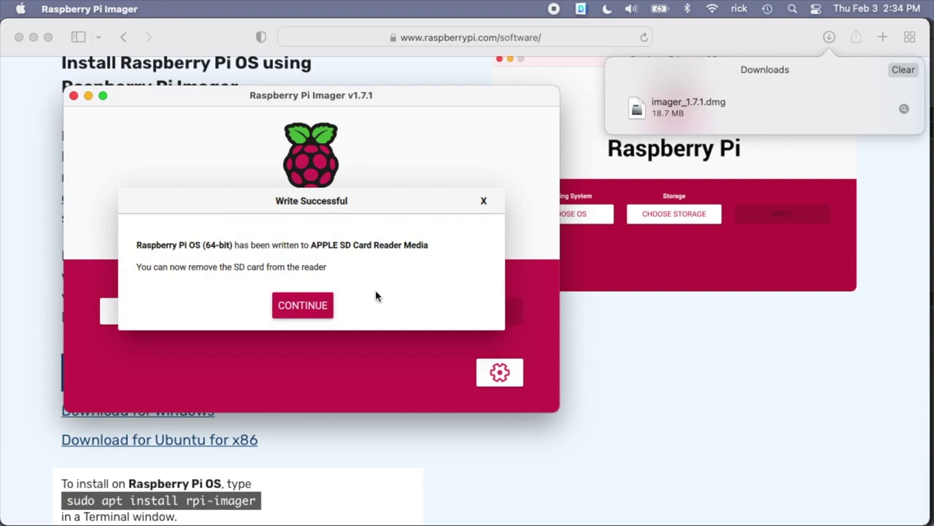
Step: Dismiss the write completion notice in Raspberry Pi Imager
{"action": "left_click", "coordinate": [314, 306]}
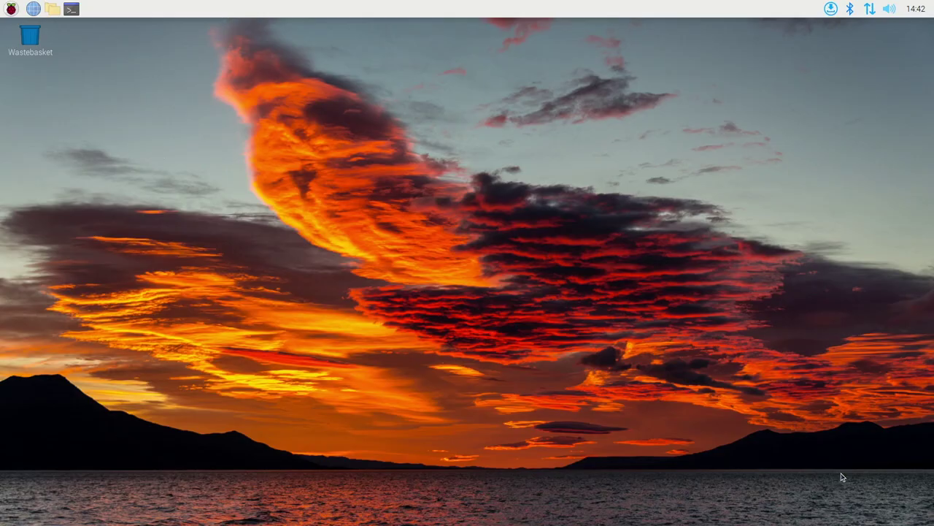
Step: Open a terminal on the Raspberry Pi desktop and enlarge its text by three zoom levels
{"action": "left_click", "coordinate": [72, 8]}
{"action": "key", "text": "ctrl+shift+plus"}
{"action": "key", "text": "ctrl+shift+plus"}
{"action": "key", "text": "ctrl+shift+plus"}
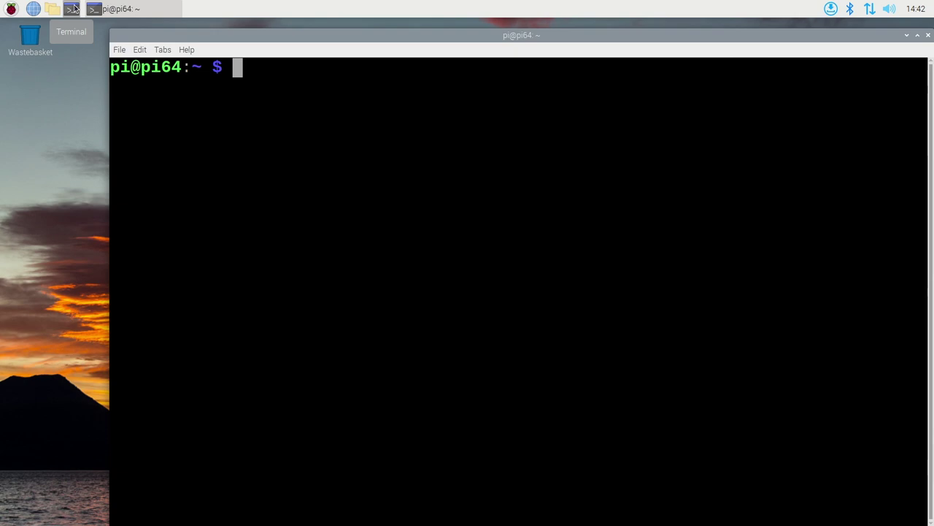
Step: Check the machine architecture with uname -m and close the terminal
{"action": "type", "text": "uname -m"}
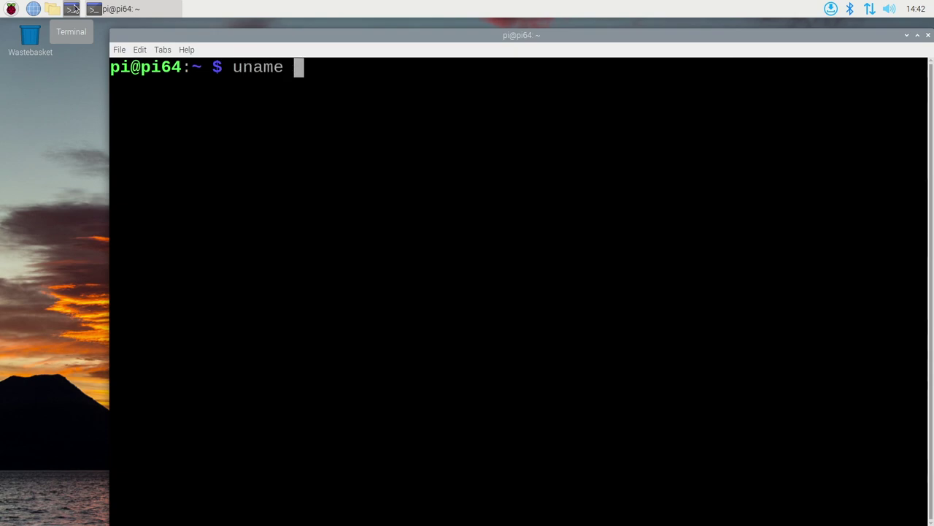
{"action": "key", "text": "Return"}
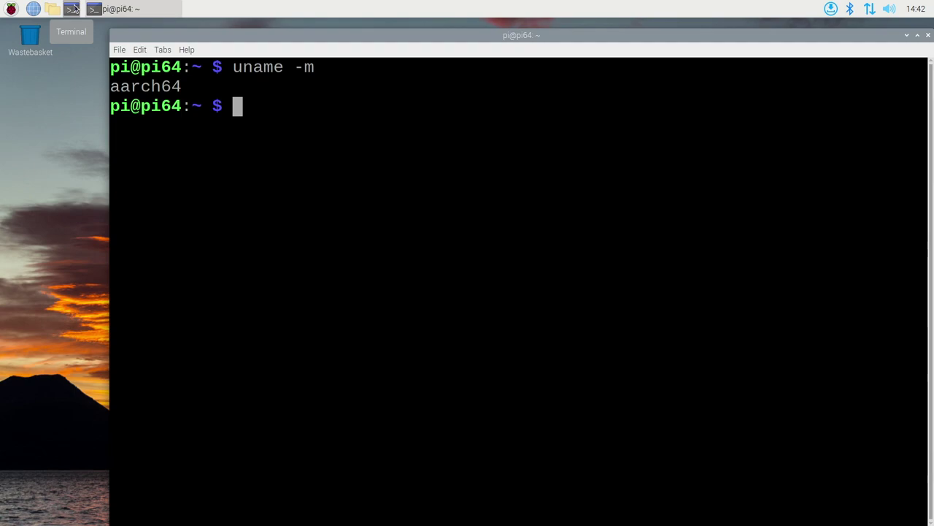
{"action": "left_click", "coordinate": [927, 35]}
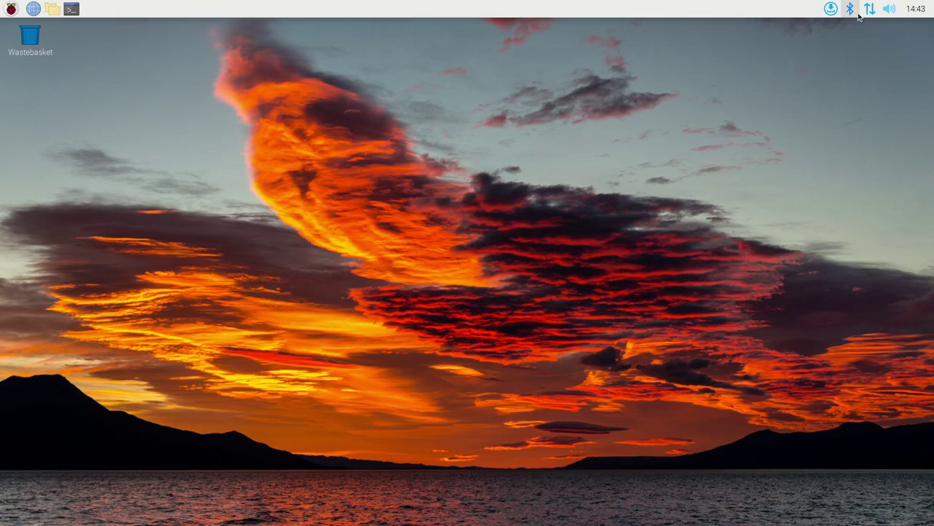